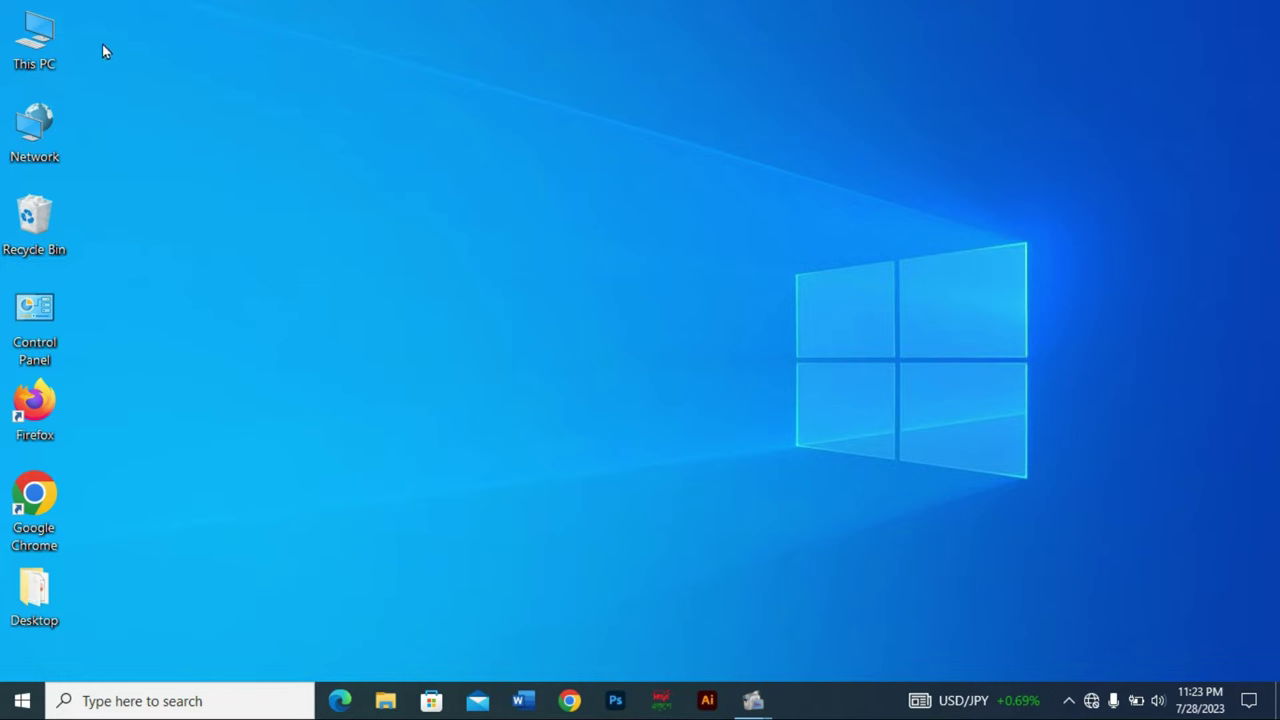
Open the properties of This PC, review the device specifications, and close the Settings window.
right_click(9, 42)
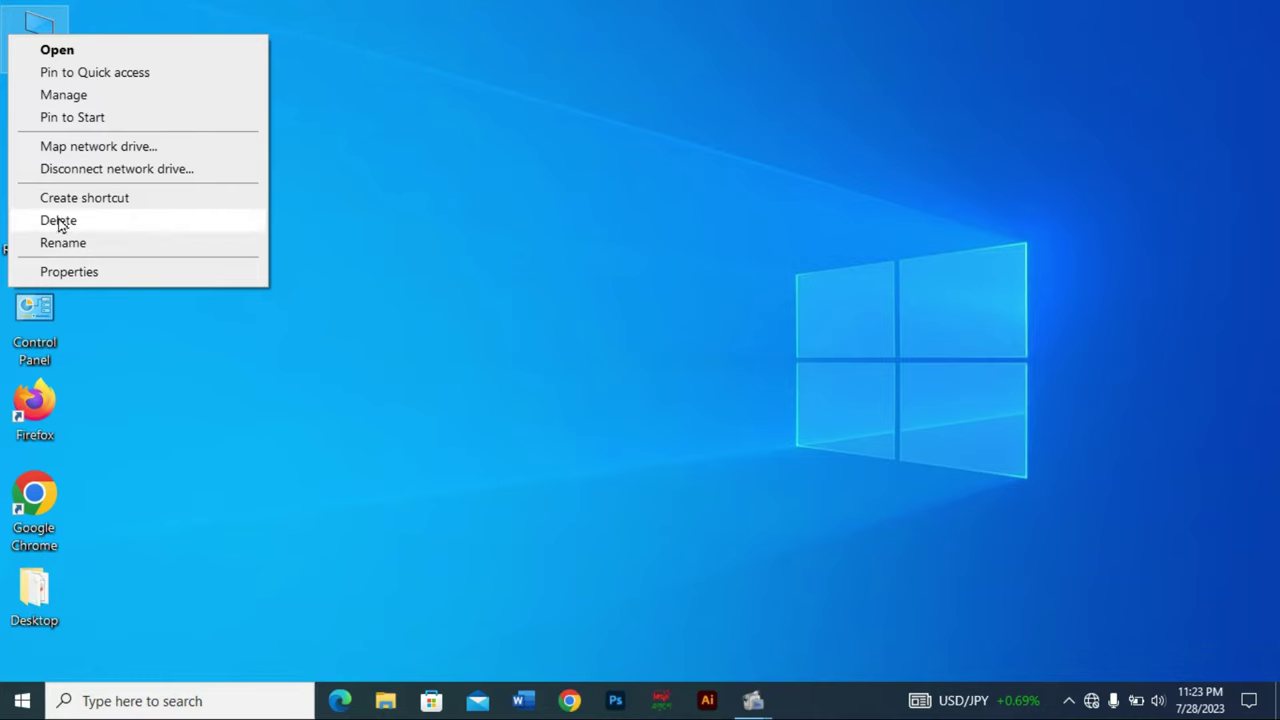
left_click(76, 273)
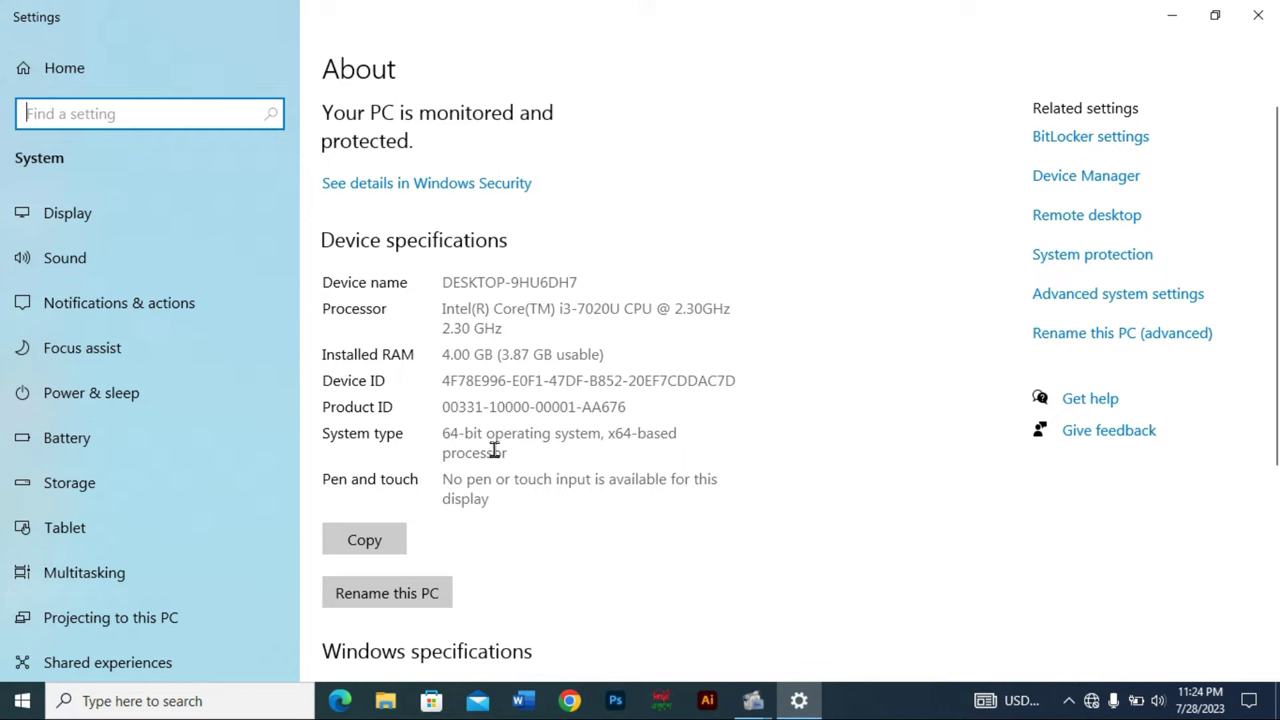
left_click(1258, 15)
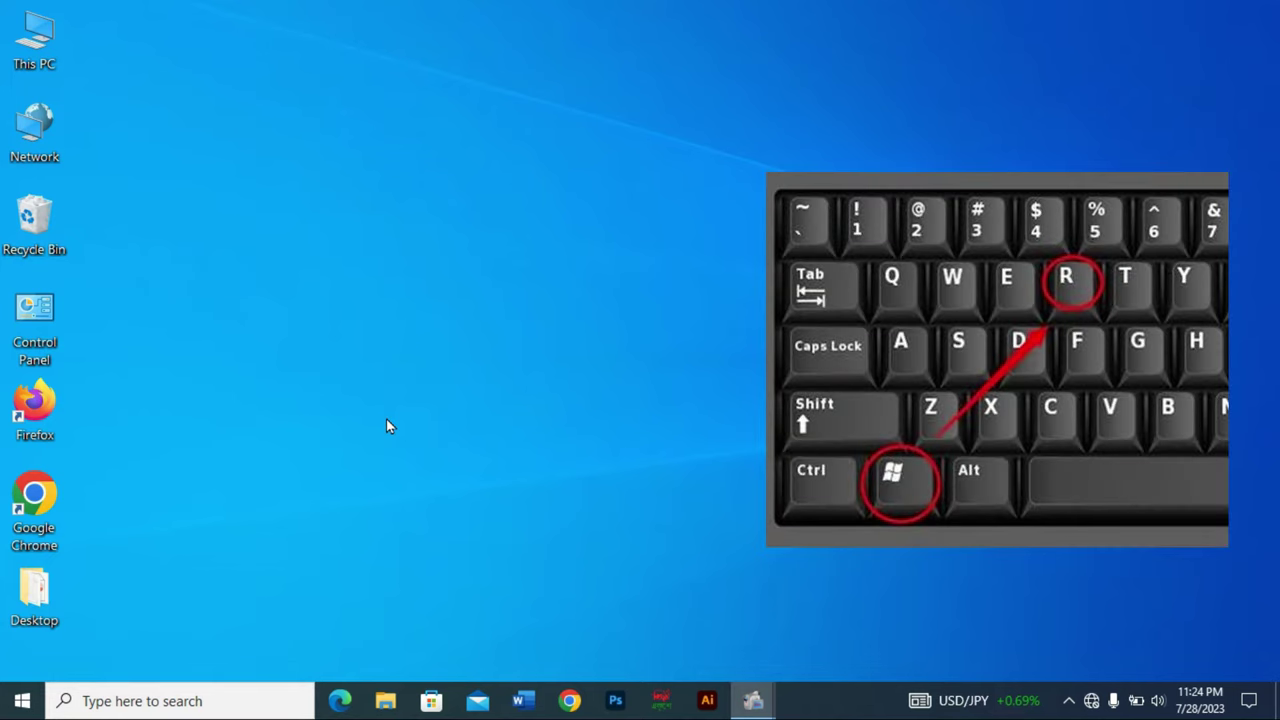
Run dxdiag to launch the DirectX Diagnostic Tool and accept the check for digitally signed drivers.
key("super+r")
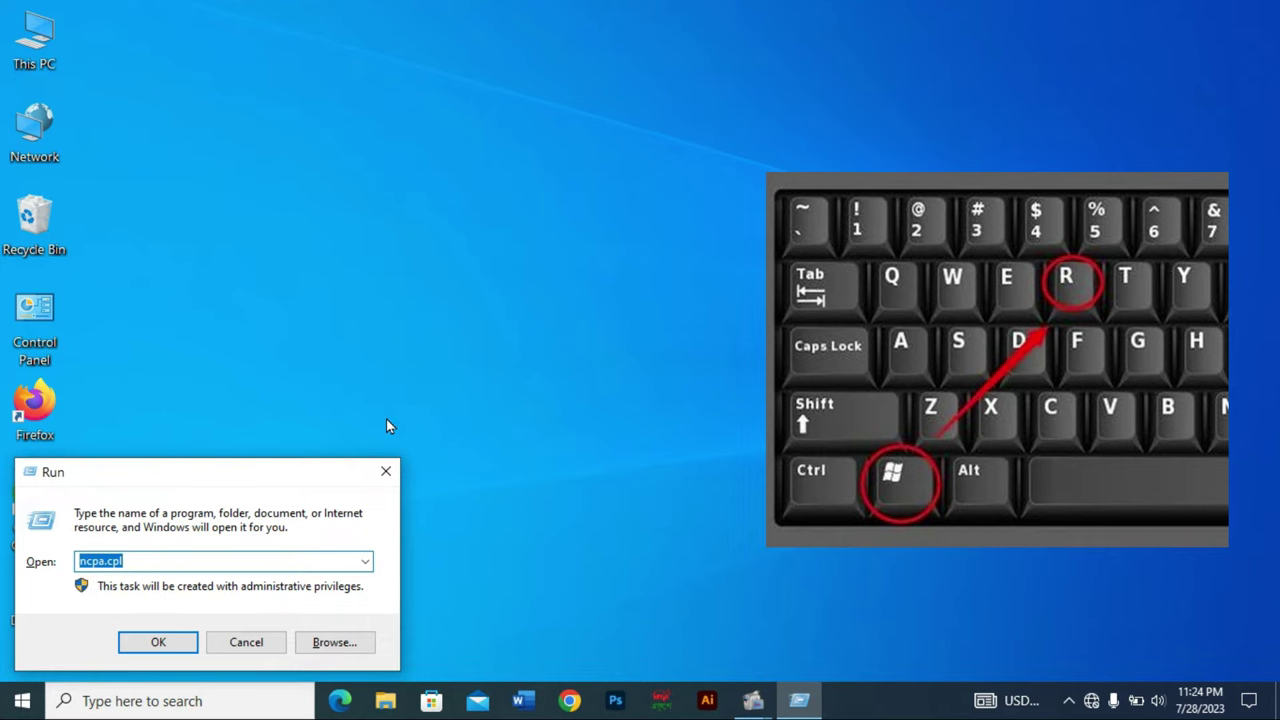
type("dxdiag")
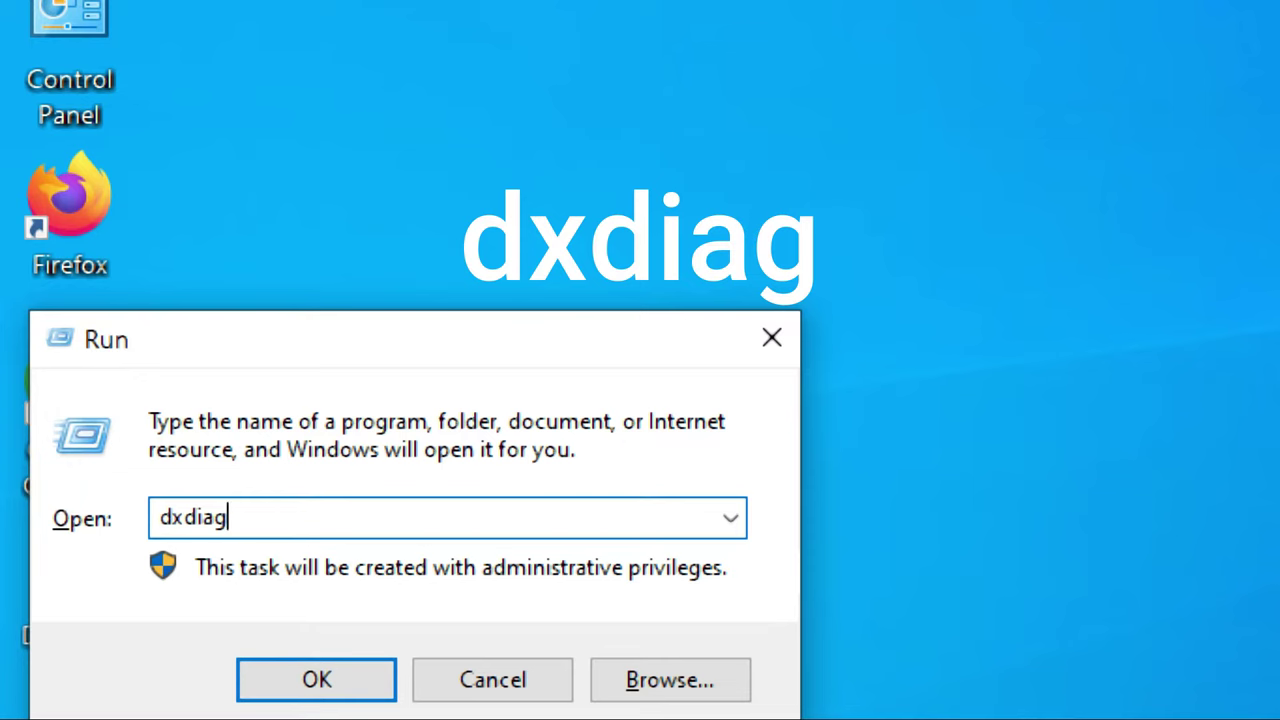
key("Return")
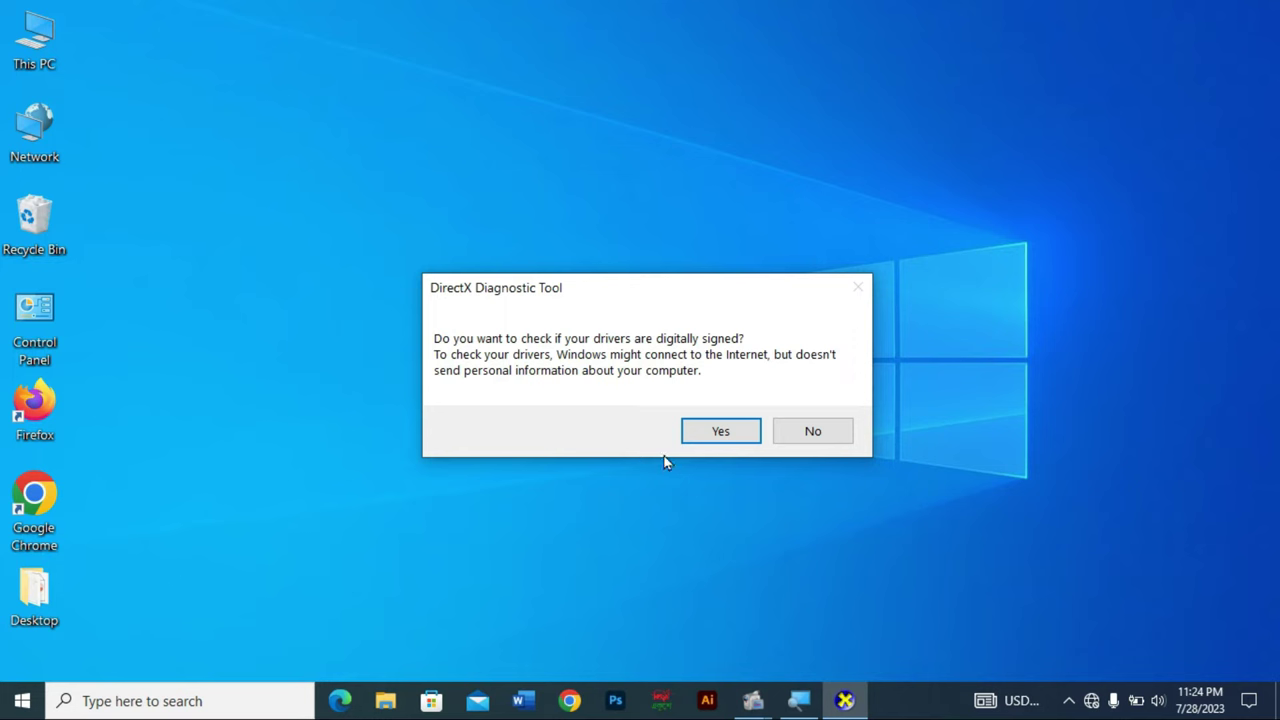
left_click(721, 434)
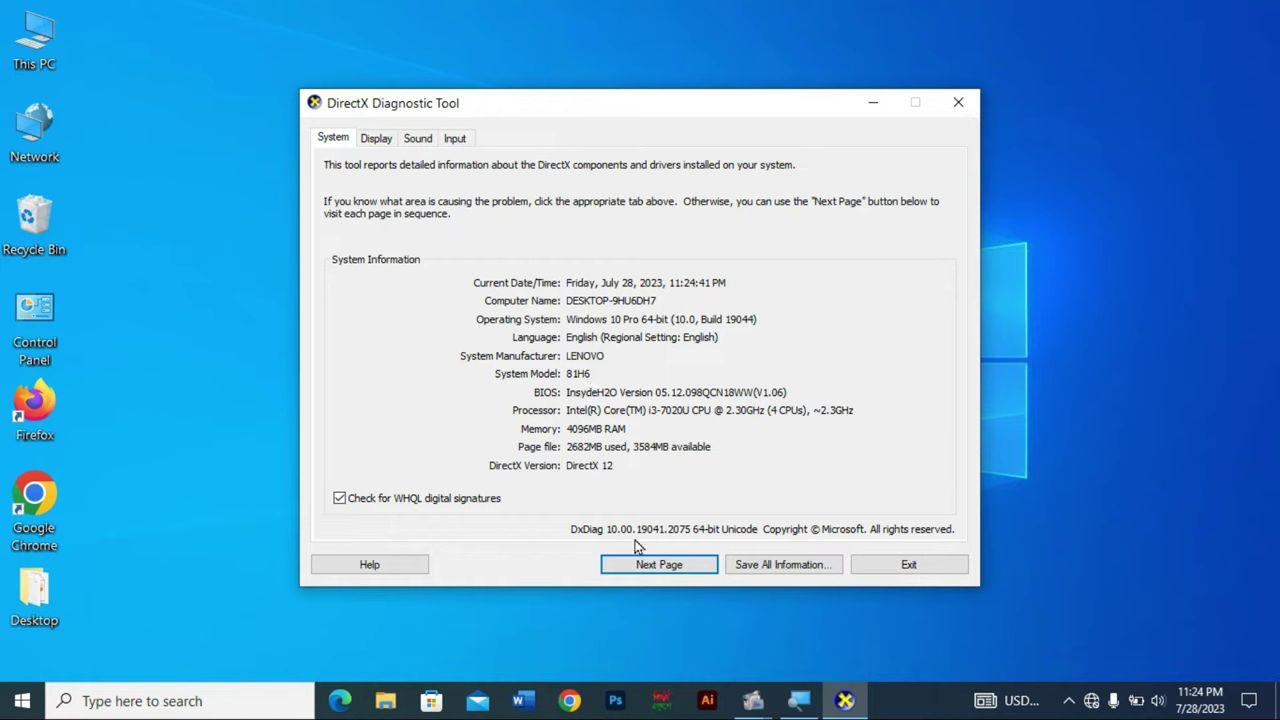
Review the Display, Sound and Input pages in sequence, then close the DirectX Diagnostic Tool.
left_click(648, 569)
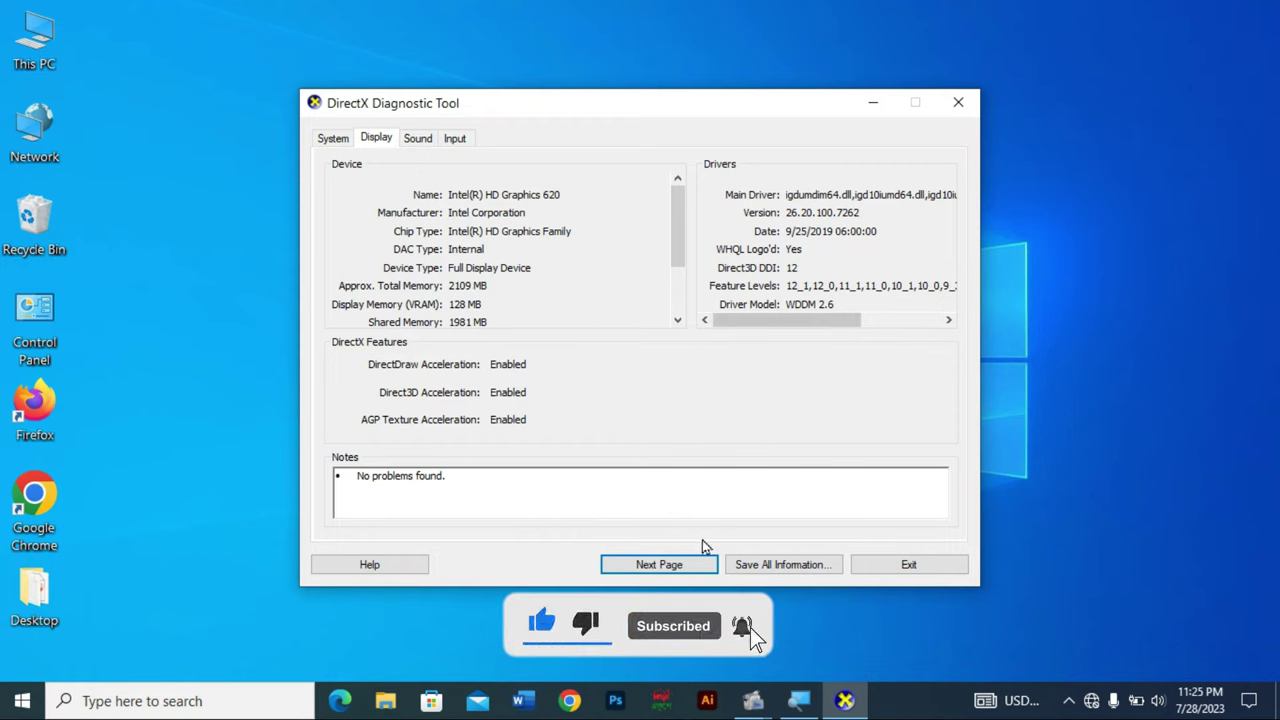
left_click(687, 565)
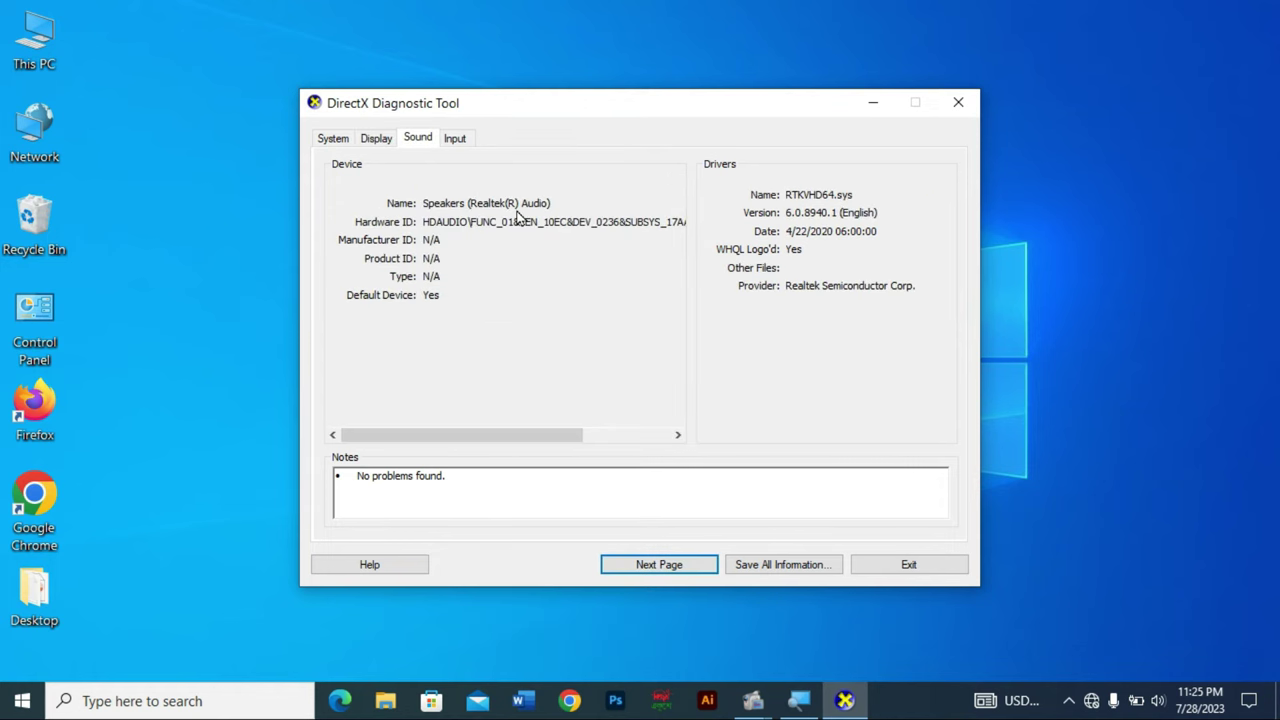
left_click(658, 566)
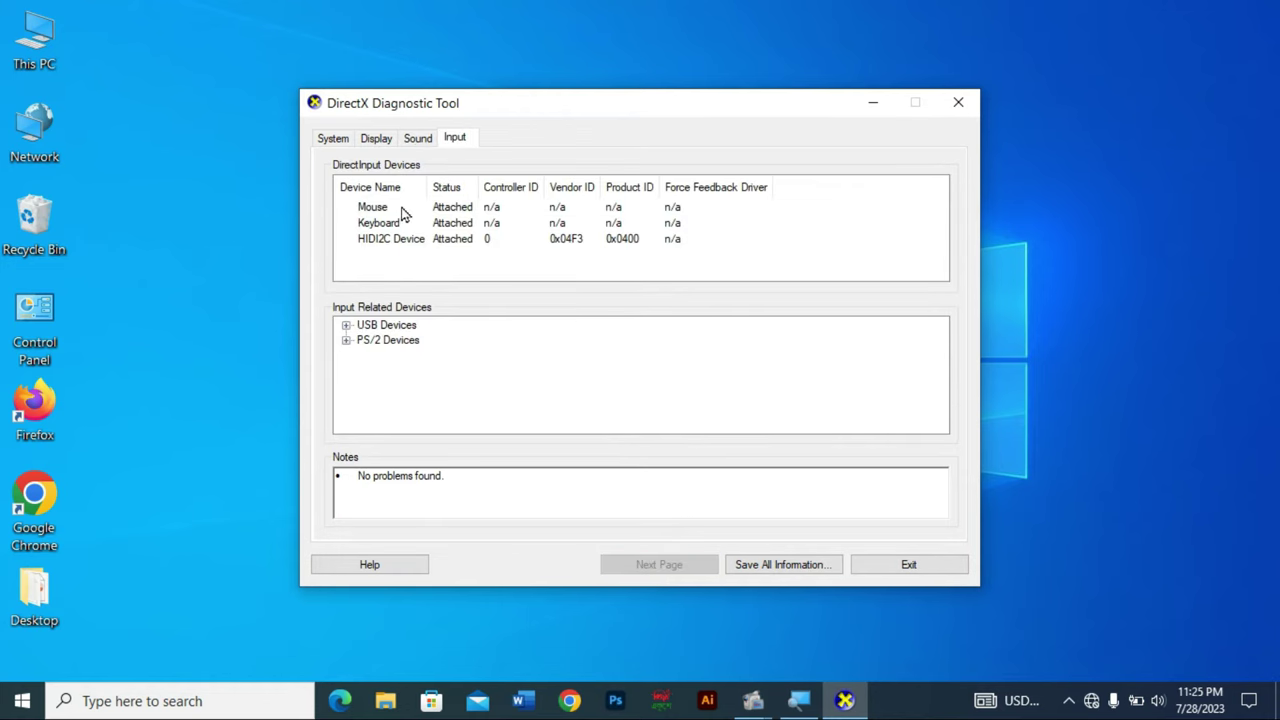
left_click(962, 103)
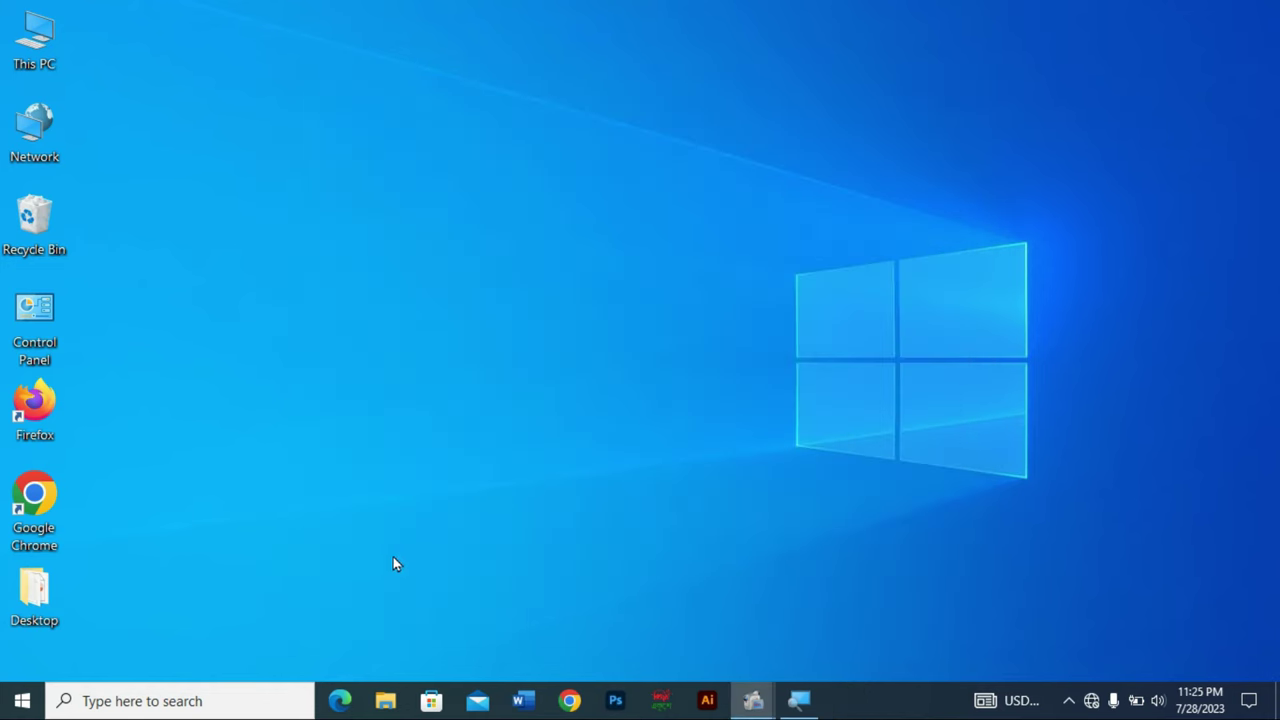
Search Windows for "syst", open the System Information app, and read through the entire System Summary.
left_click(213, 700)
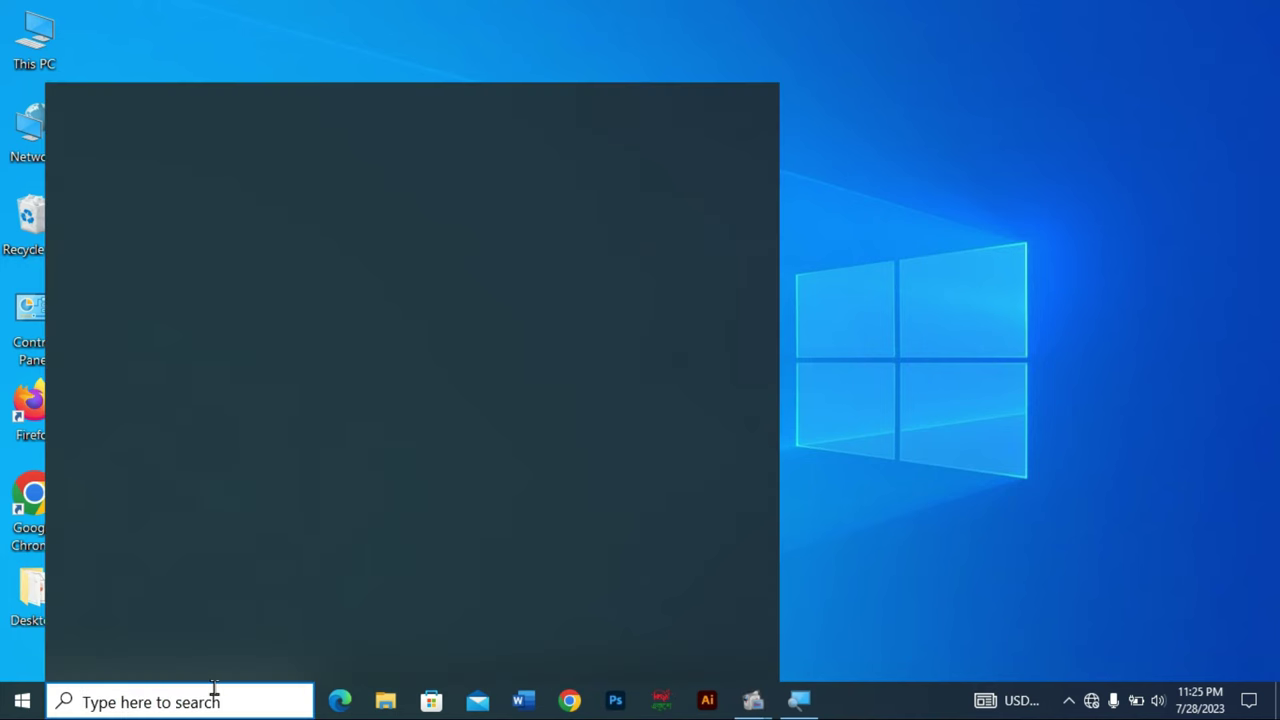
type("syst")
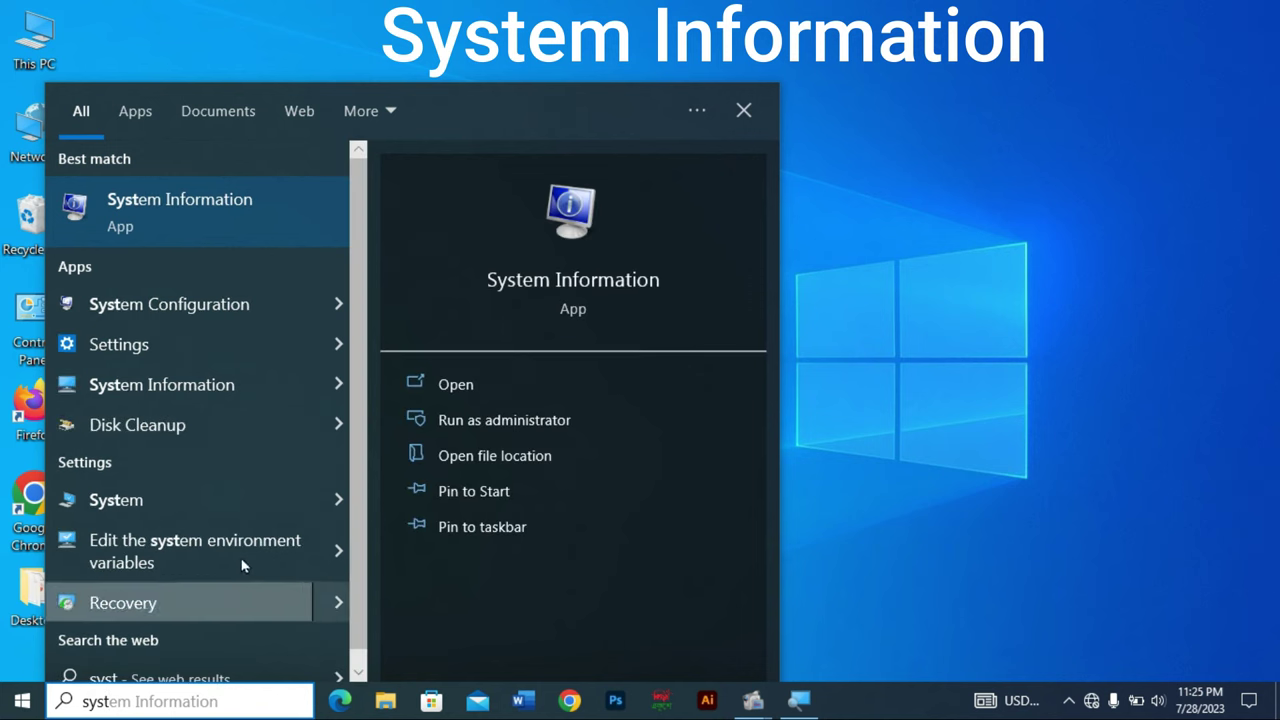
left_click(235, 226)
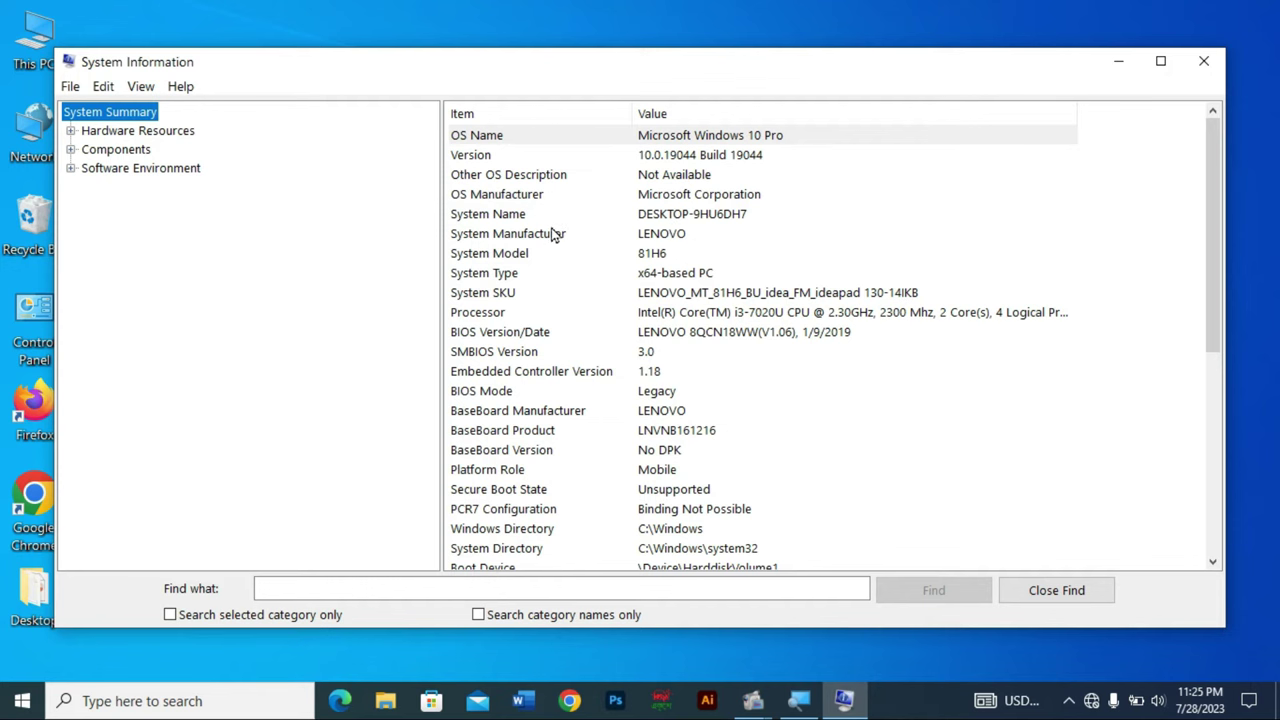
scroll(675, 365, "down", 1)
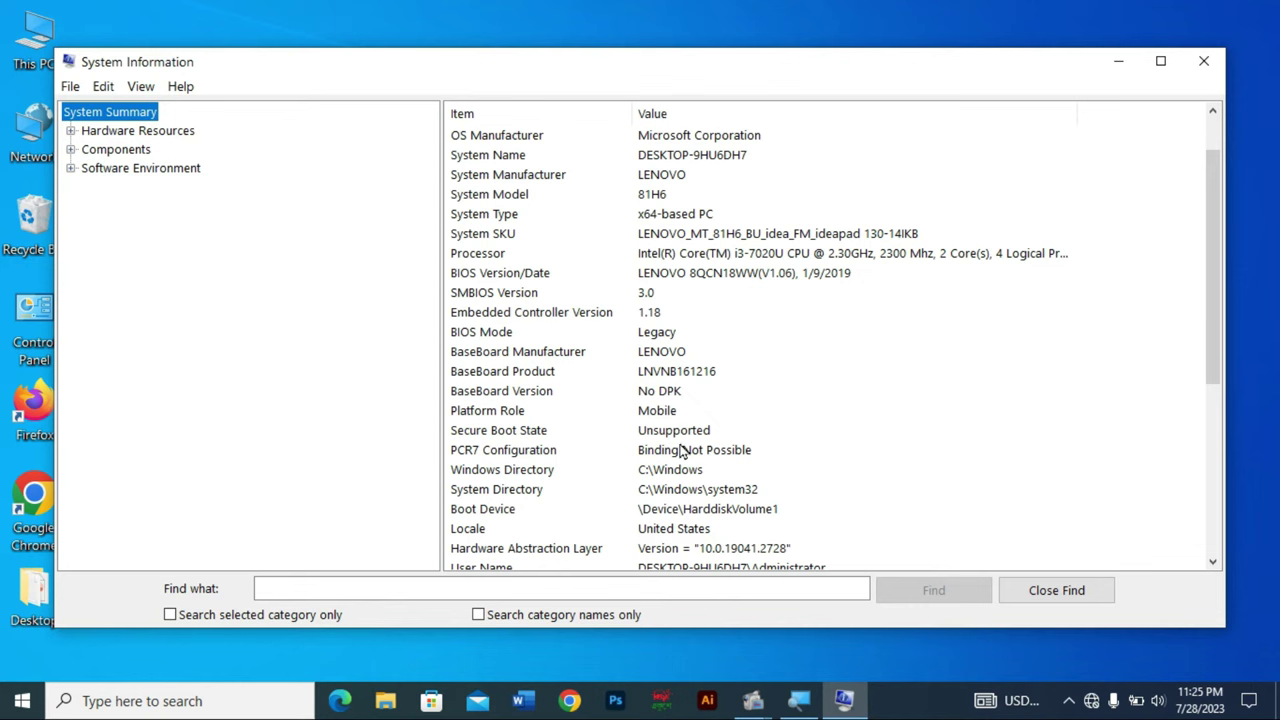
scroll(722, 485, "down", 1)
scroll(719, 416, "down", 3)
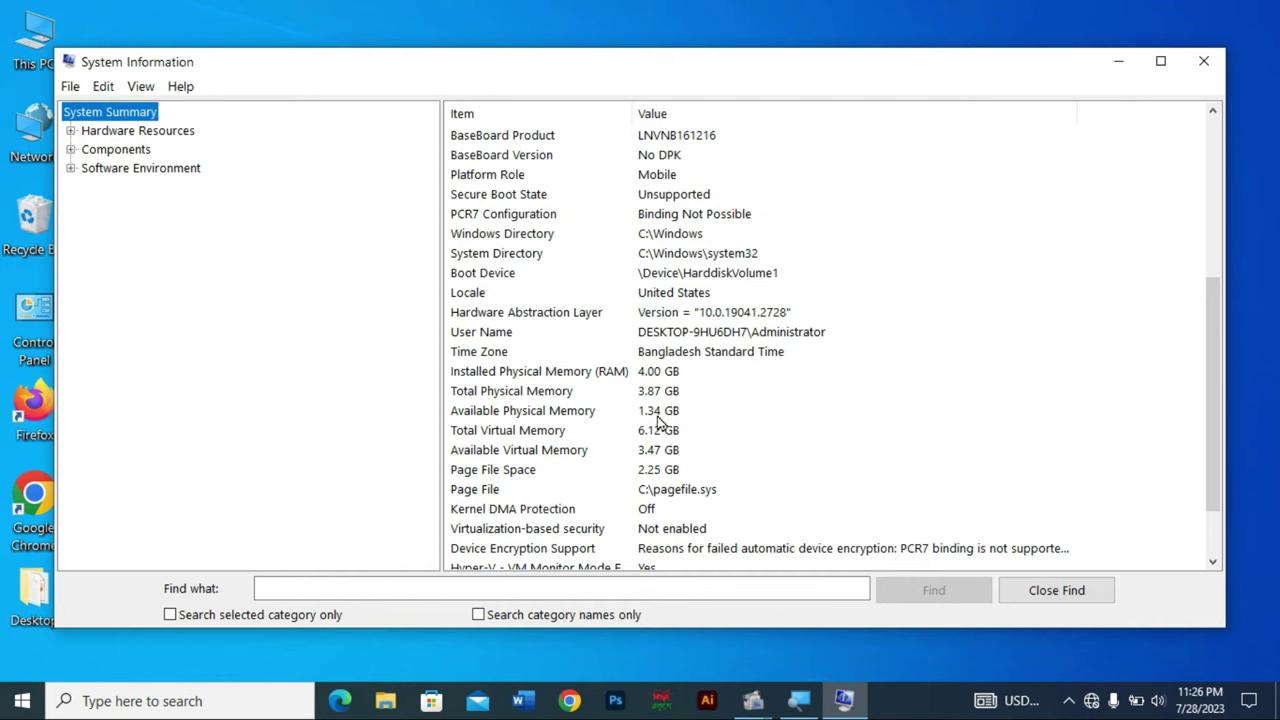
scroll(662, 475, "down", 2)
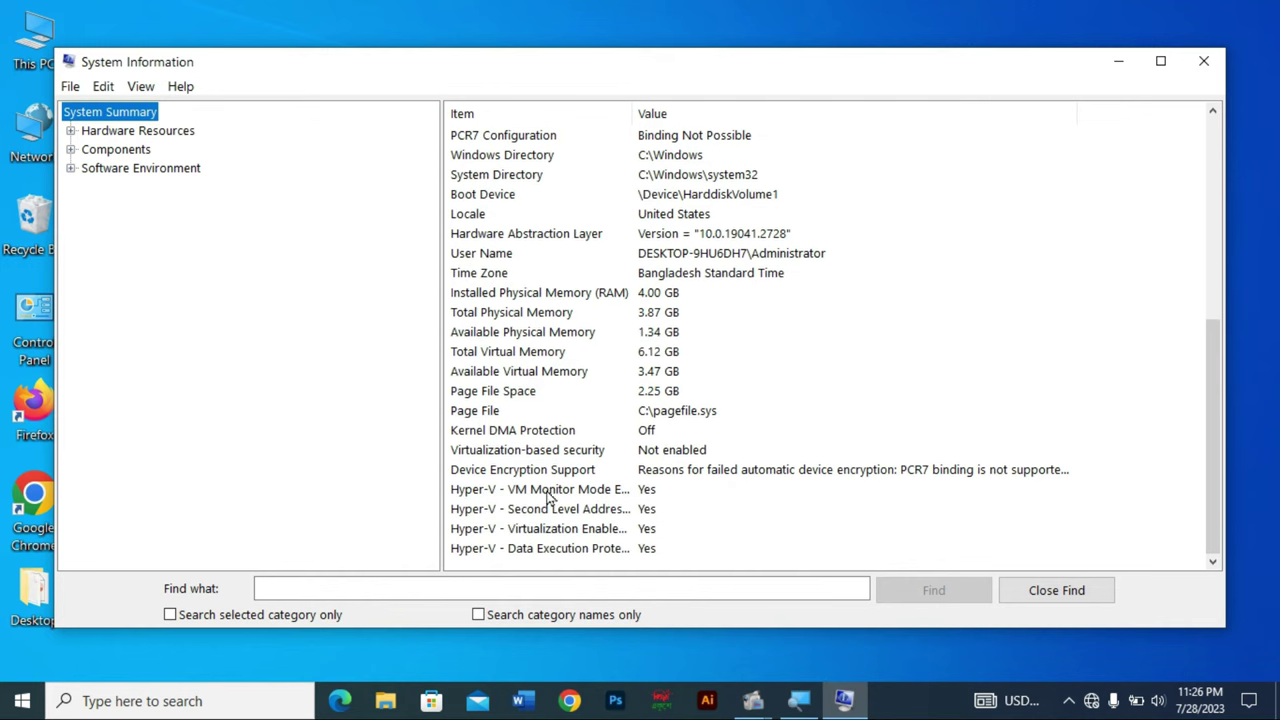
Expand Hardware Resources, Components and Storage in the category tree, and review the details of all listed Drives.
left_click(71, 131)
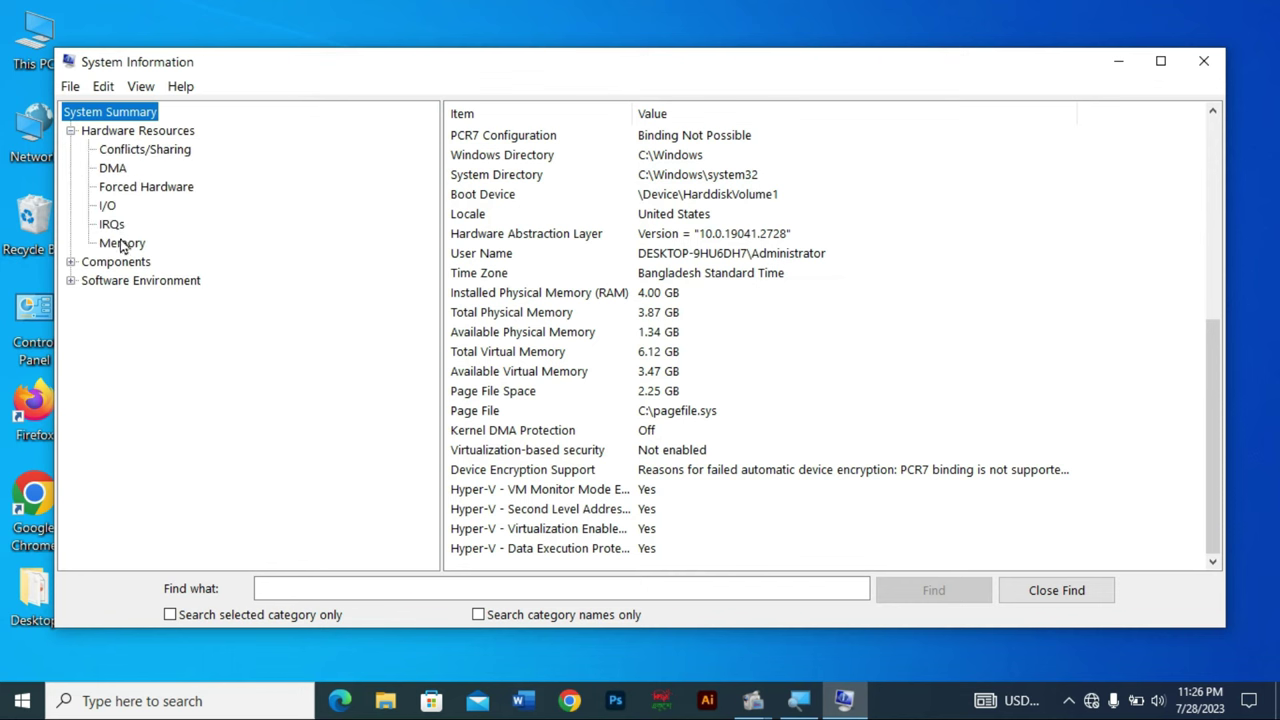
left_click(71, 262)
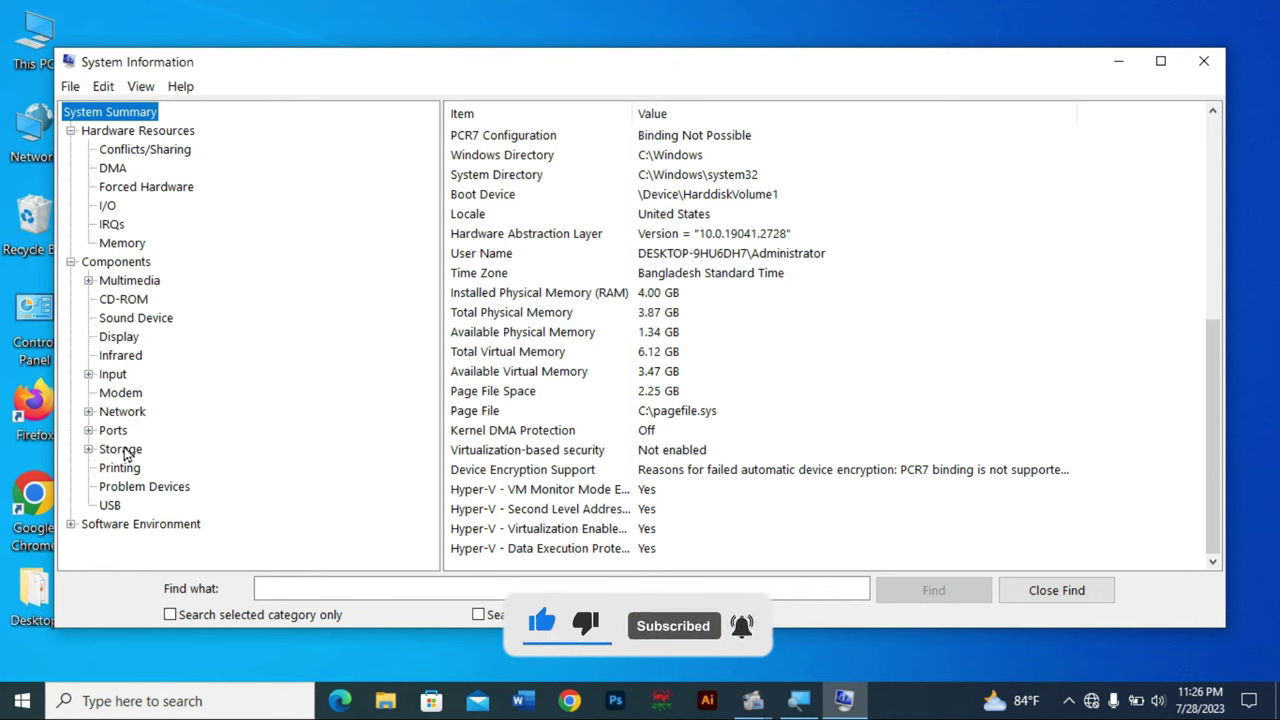
left_click(89, 449)
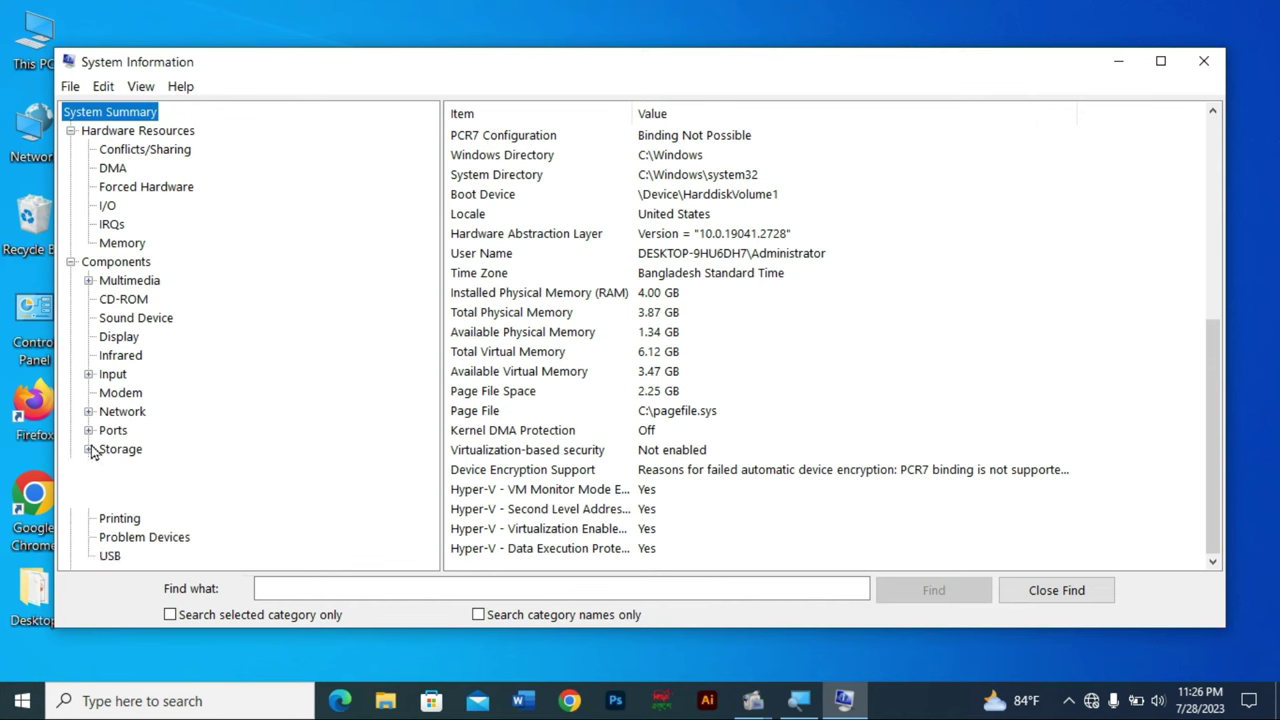
scroll(155, 460, "down", 1)
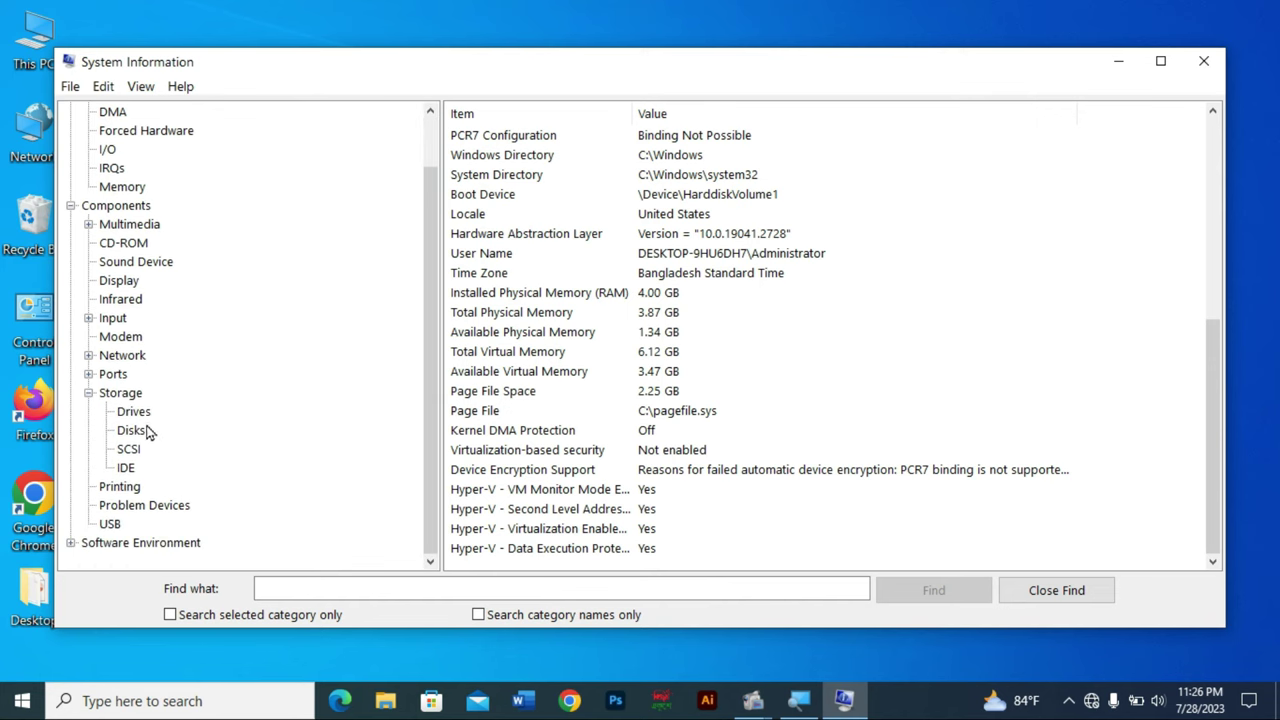
left_click(135, 413)
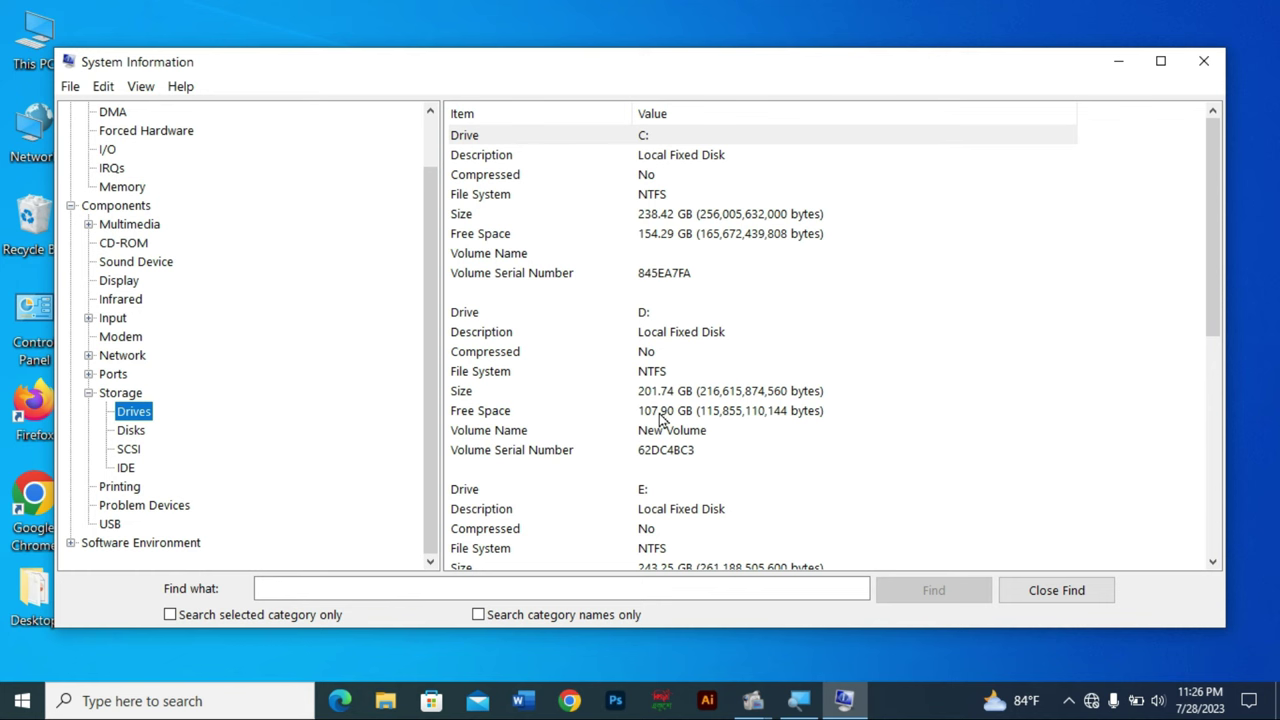
scroll(676, 484, "down", 1)
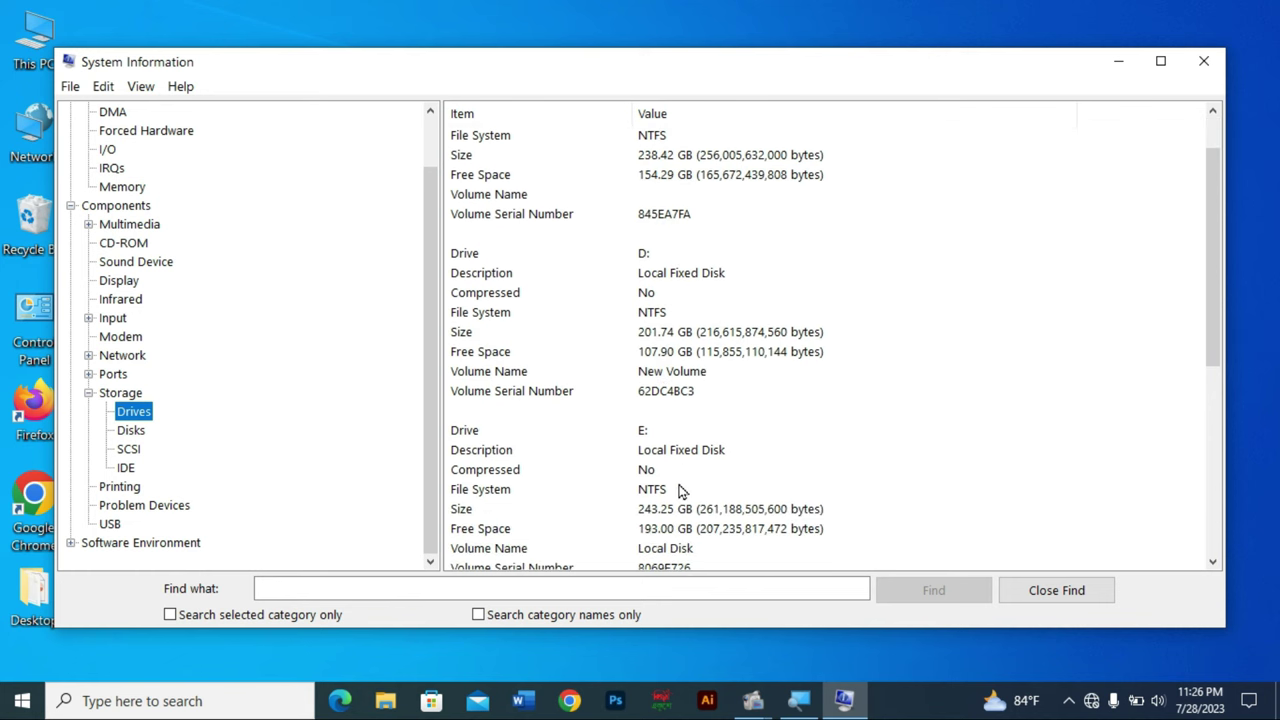
scroll(678, 491, "down", 1)
scroll(678, 491, "down", 5)
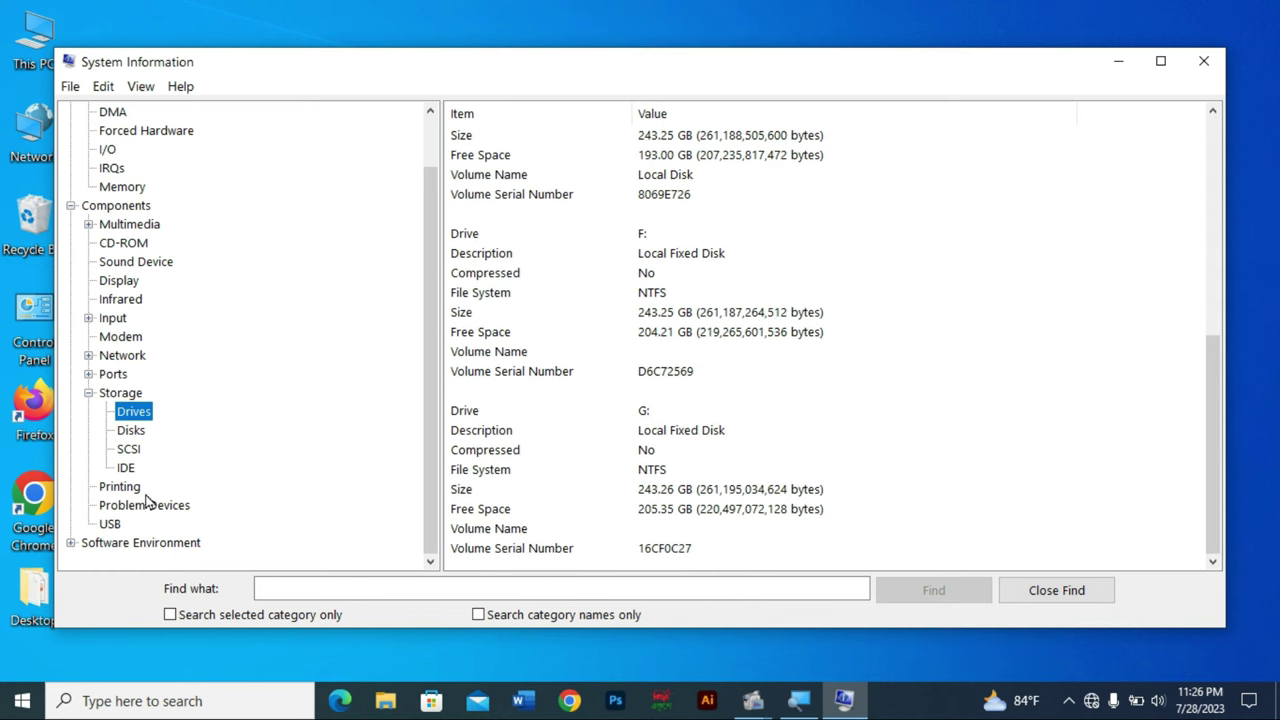
Check the Software Environment and Hardware Resources categories, then return to System Summary and collapse its tree.
left_click(116, 544)
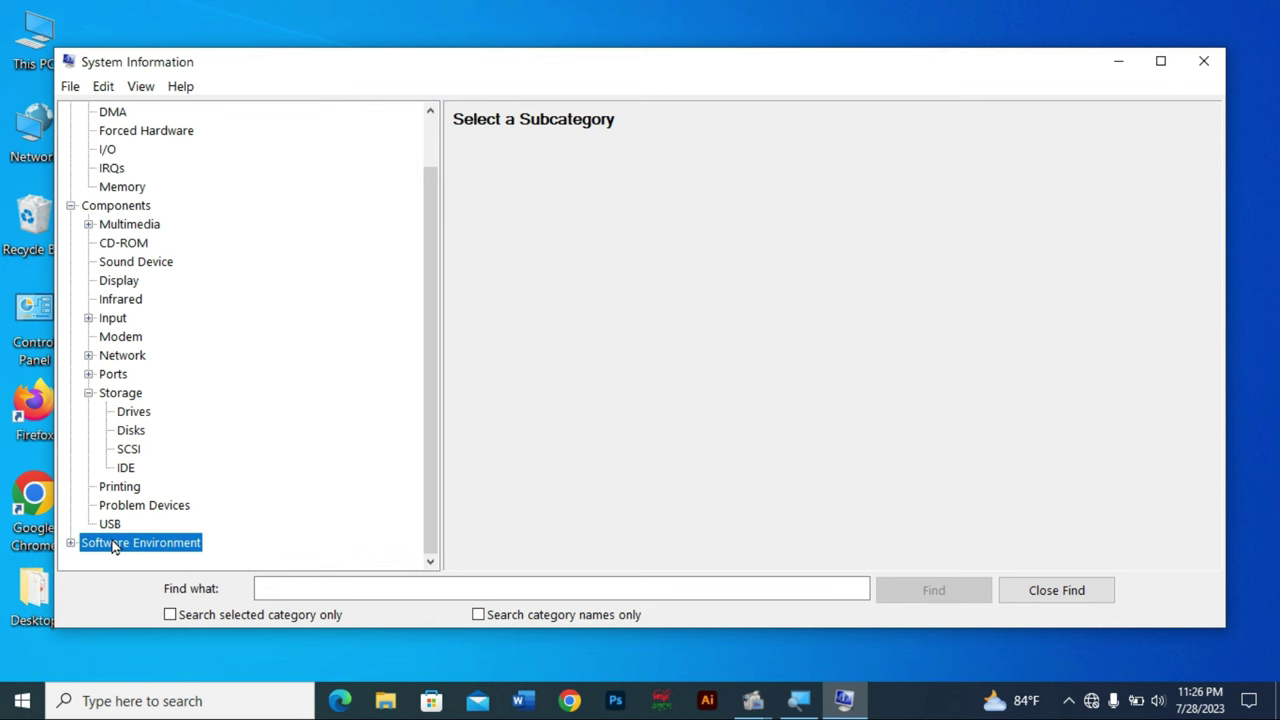
scroll(292, 207, "up", 1)
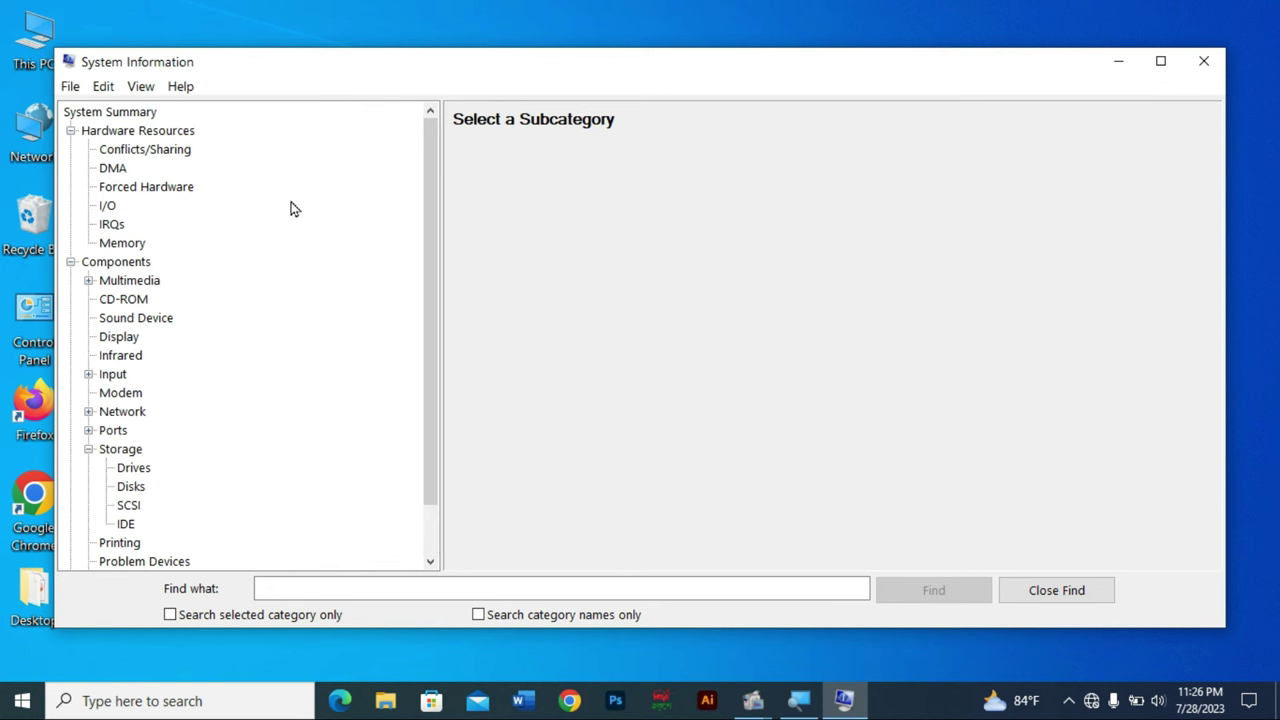
left_click(183, 134)
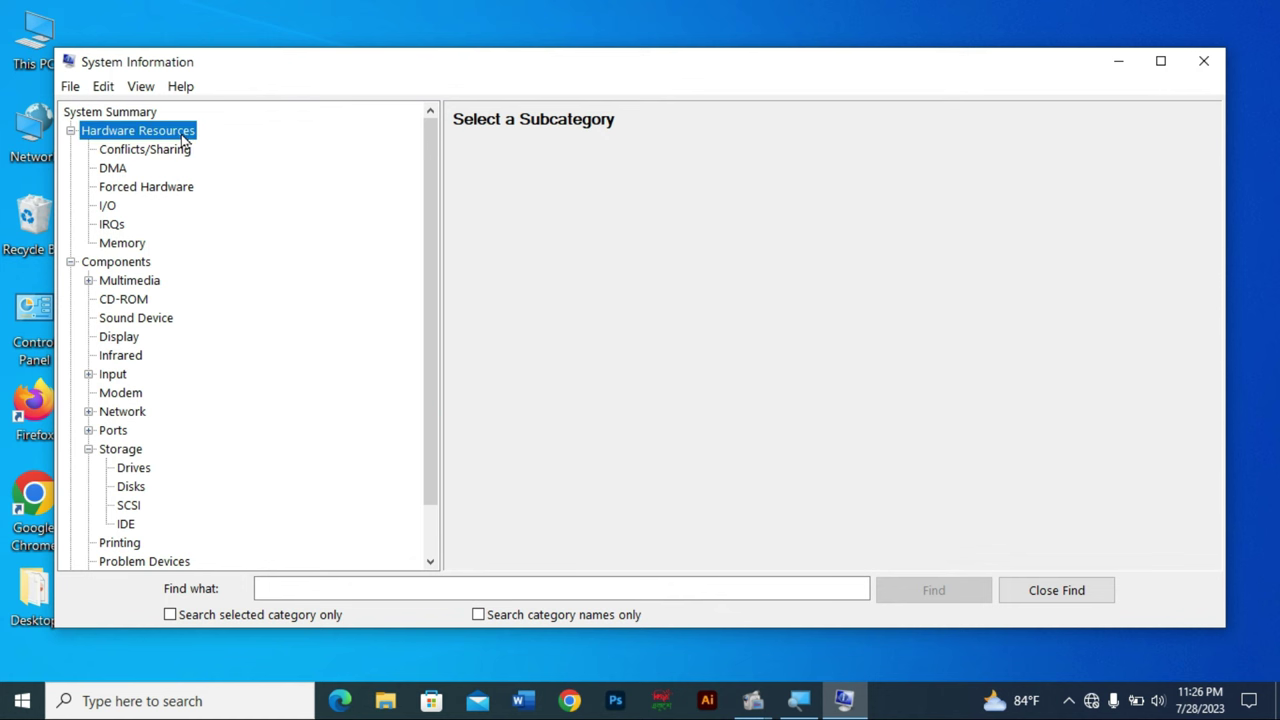
double_click(158, 114)
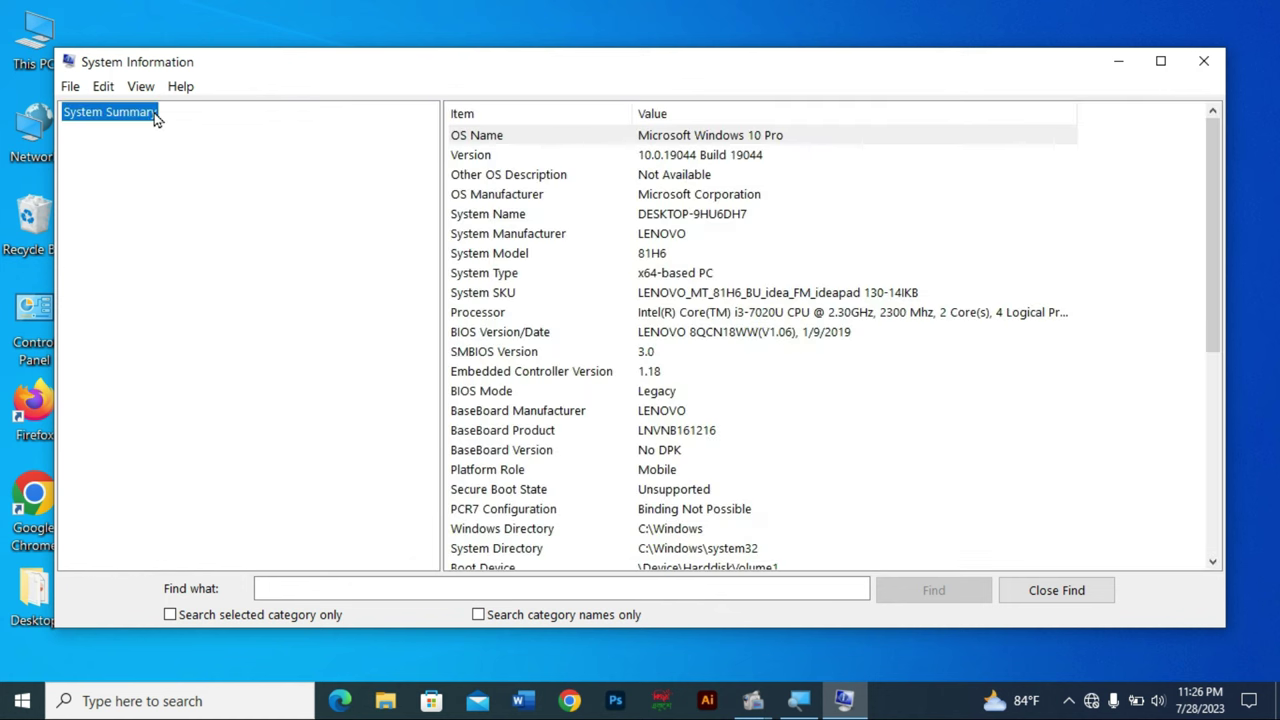